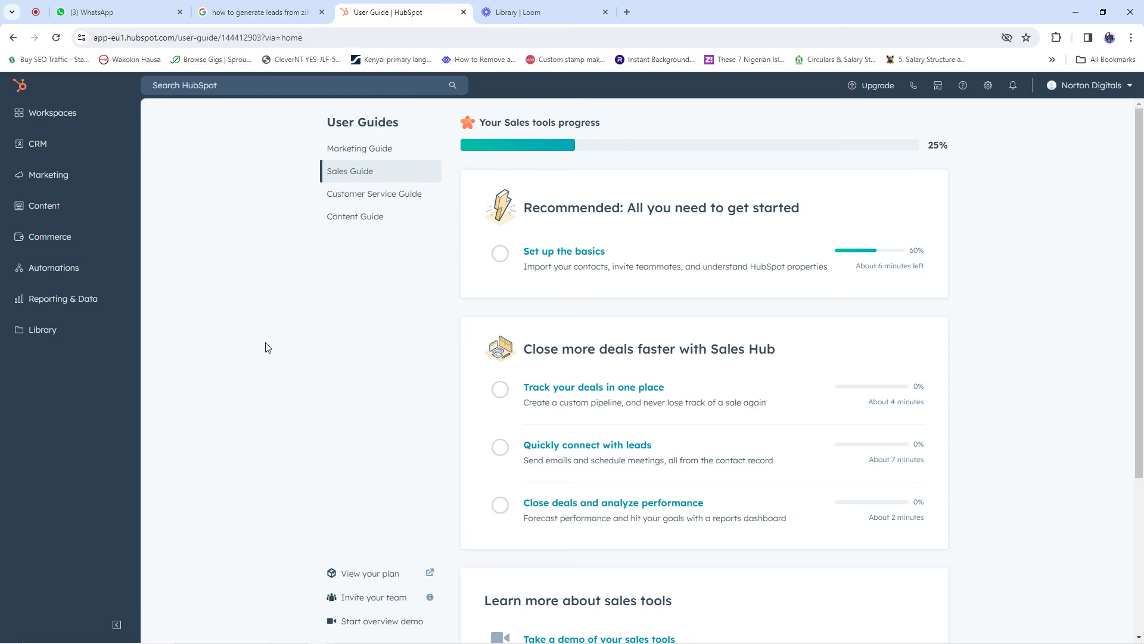
- Open the Prospecting workspace and look over its activity feed
left_click(48, 116)
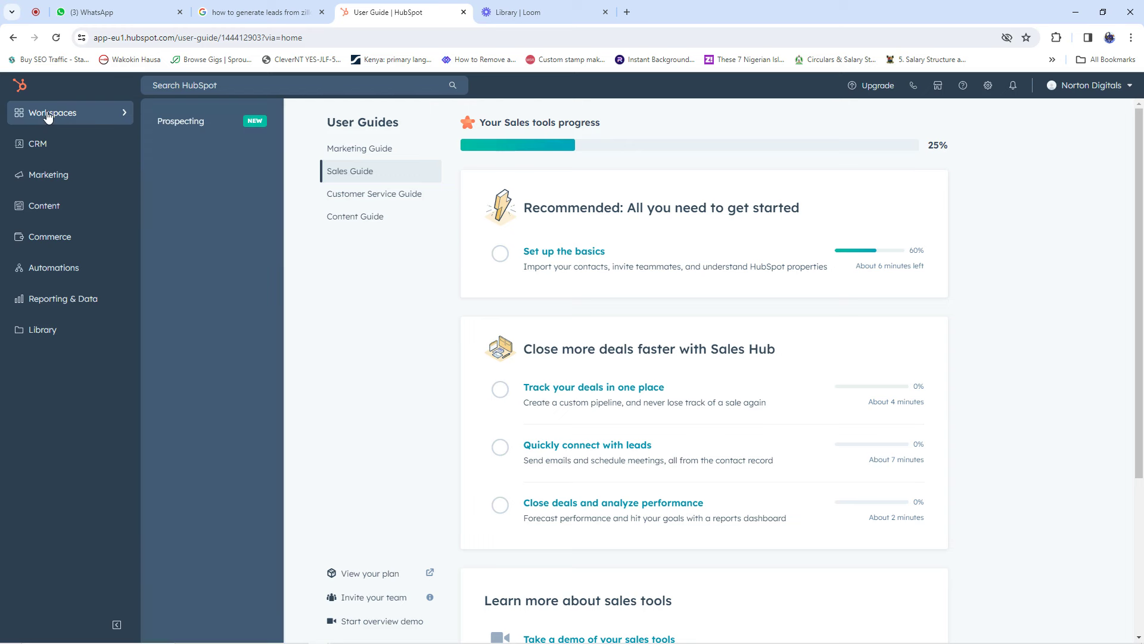
left_click(176, 120)
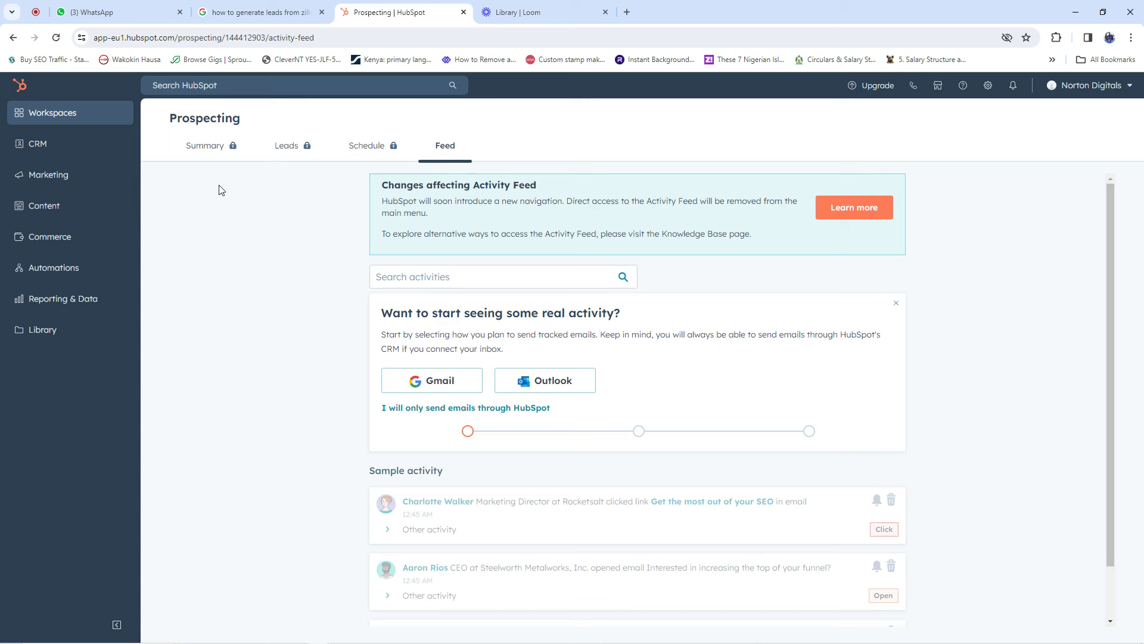
- Open the CRM contacts list and view the form for creating a contact, closing it without entering anything
left_click(42, 145)
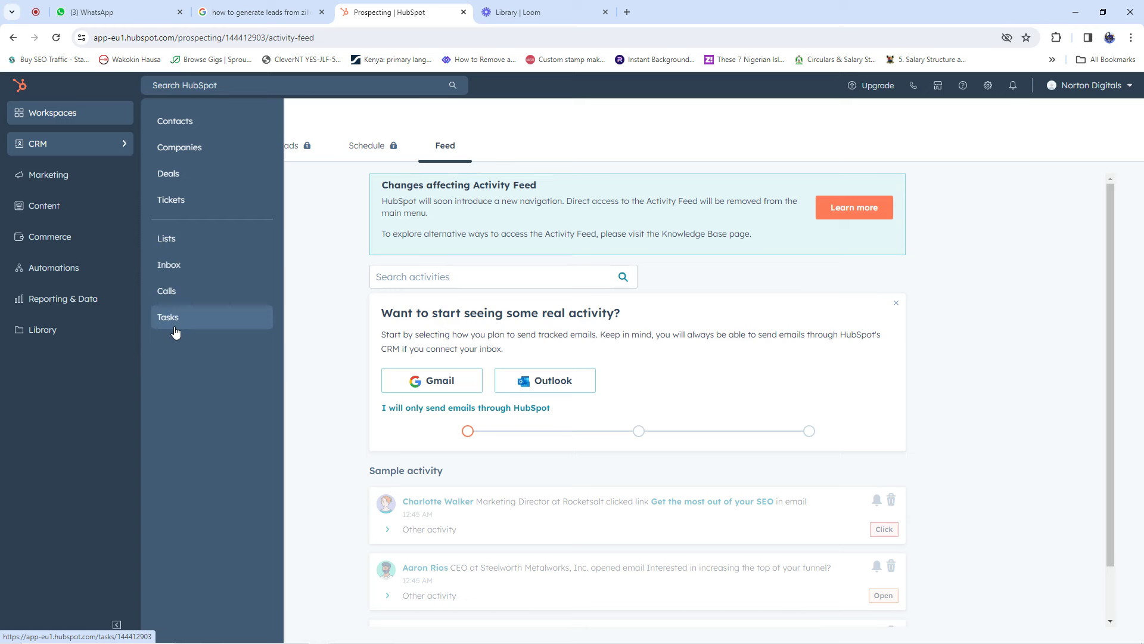
left_click(171, 130)
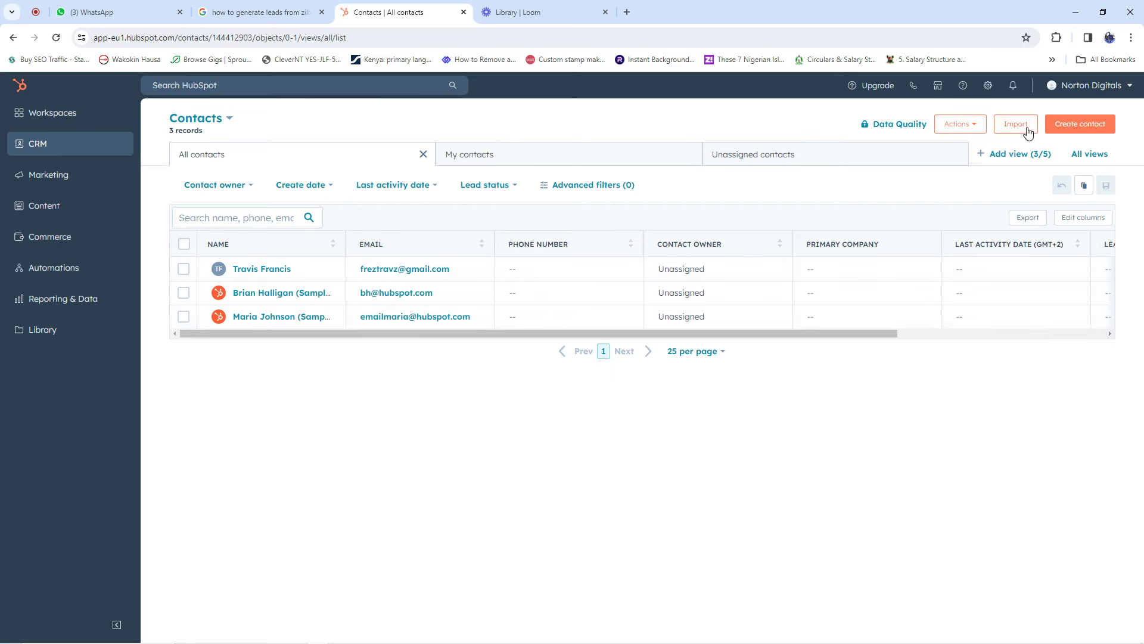
left_click(1059, 127)
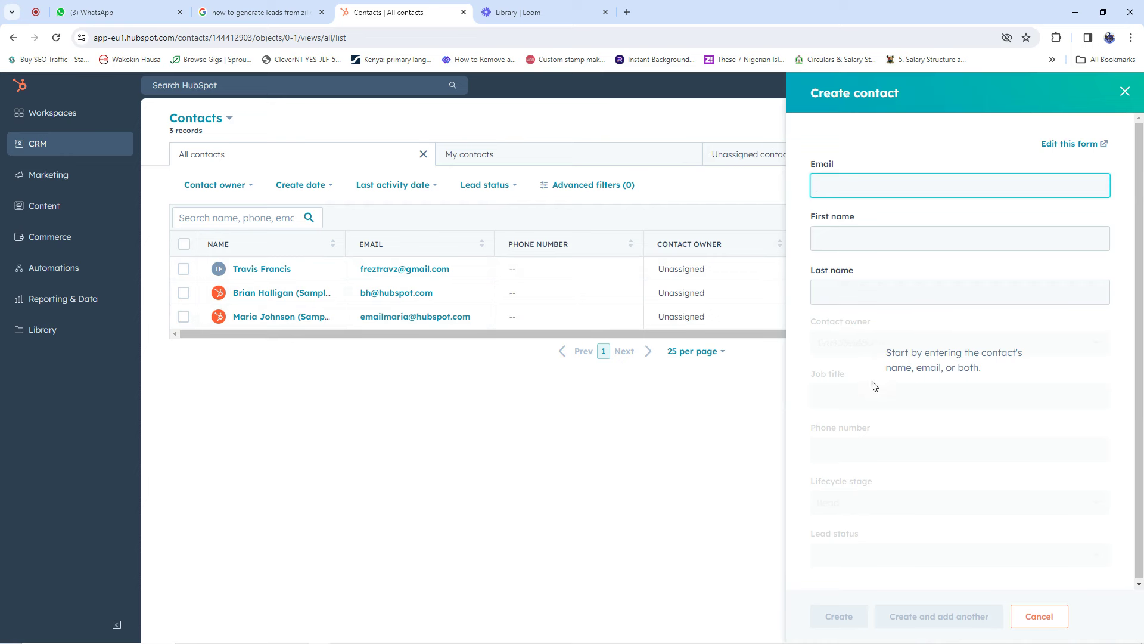
left_click(1124, 93)
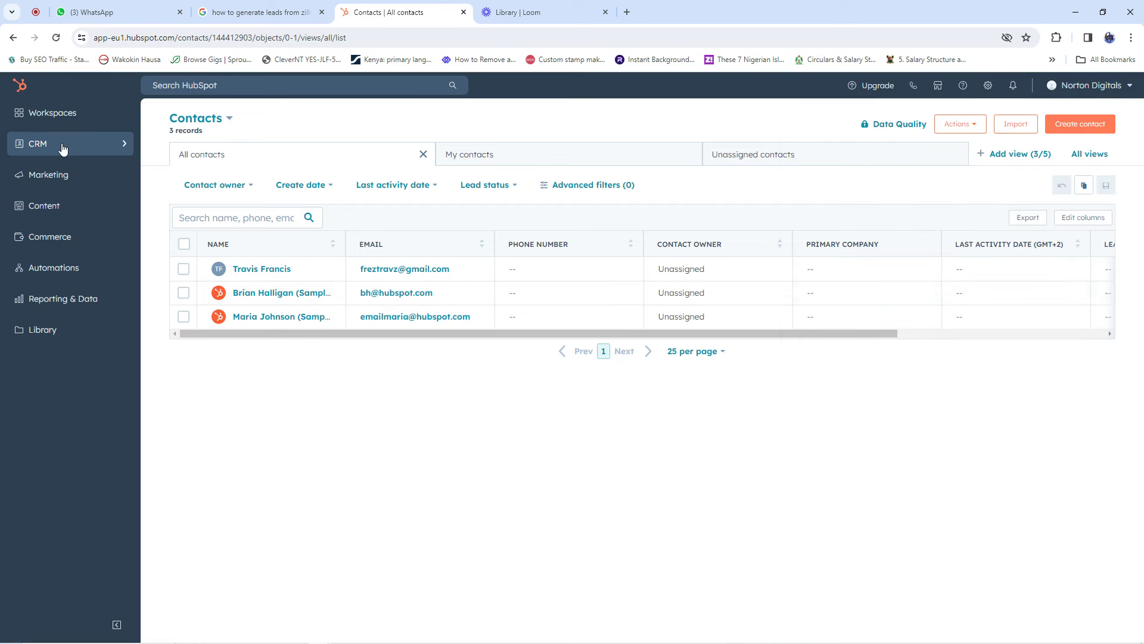
- Review the CRM's Companies records page, followed by its Deals page
mouse_move(105, 150)
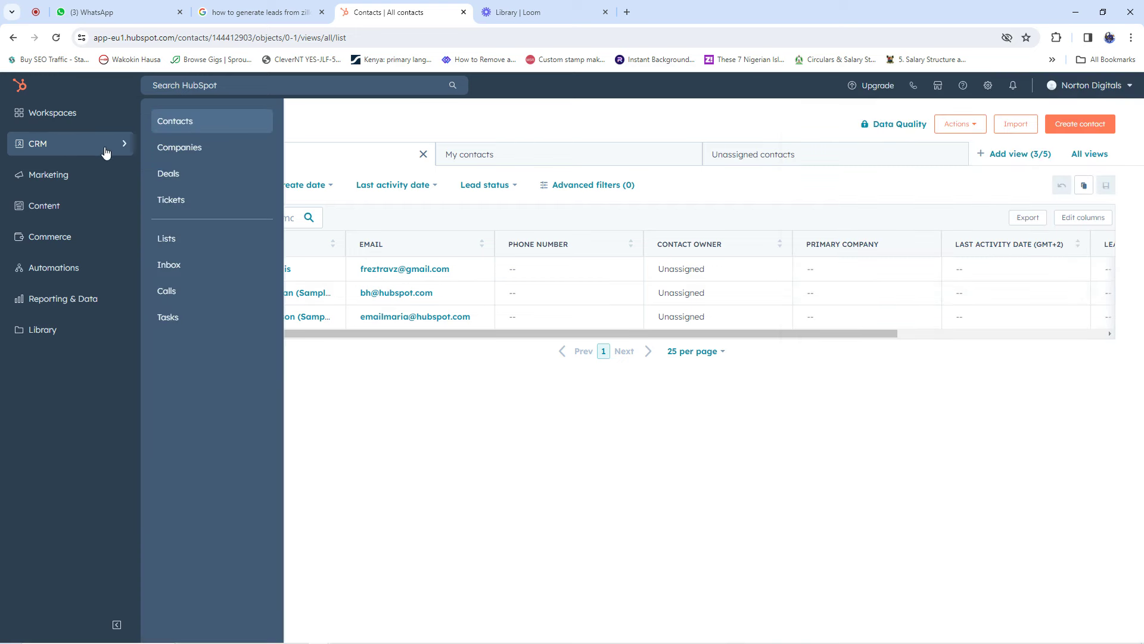
left_click(188, 152)
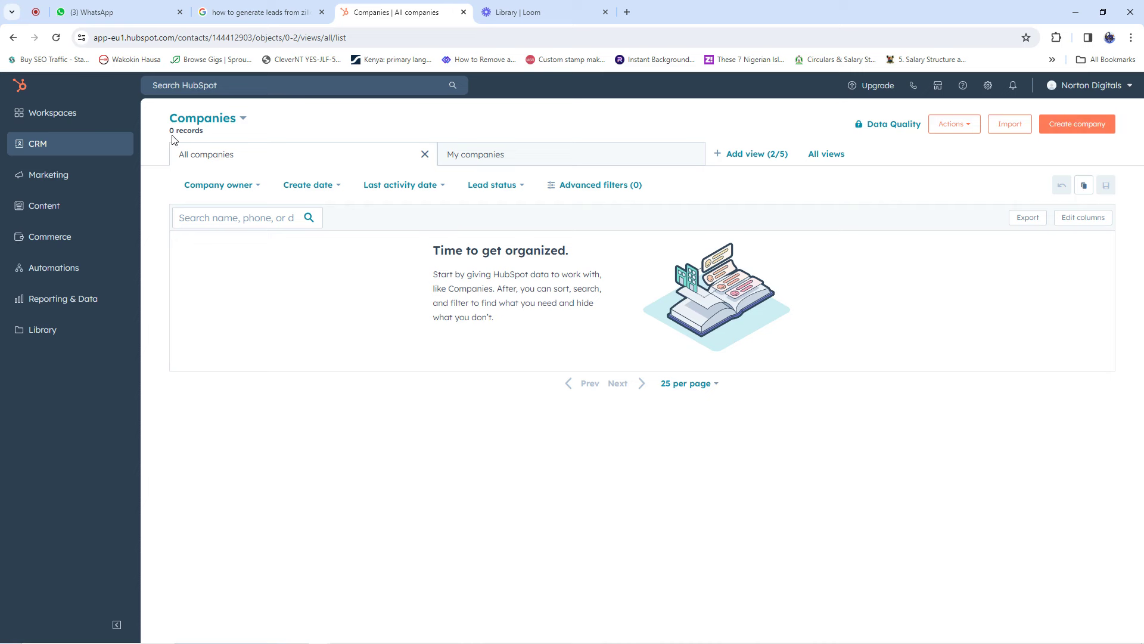
left_click(70, 154)
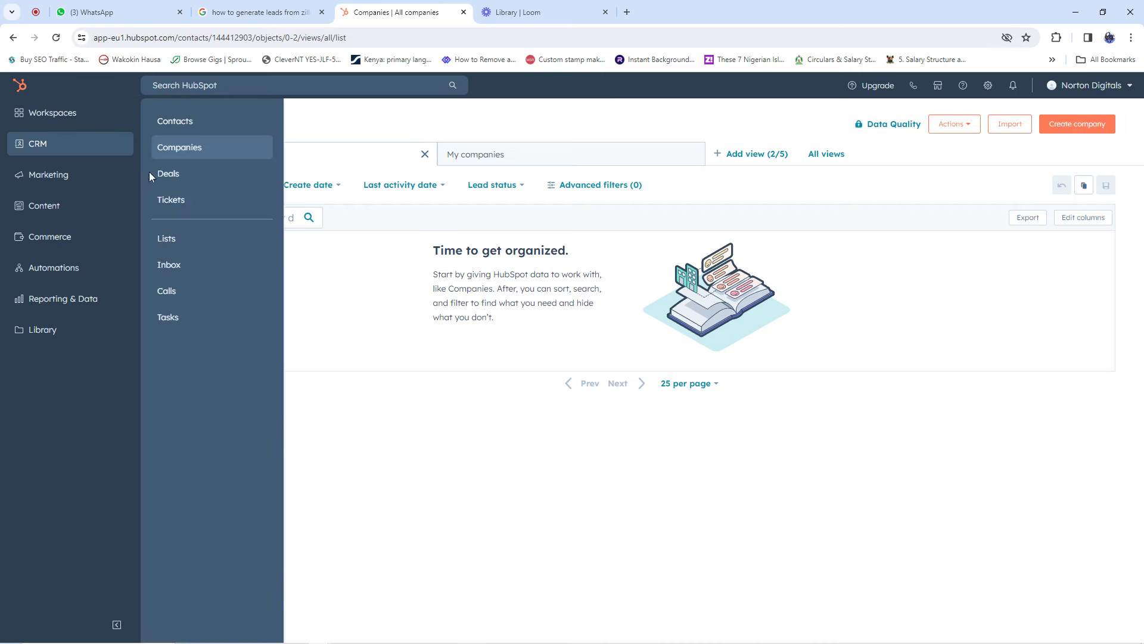
left_click(164, 174)
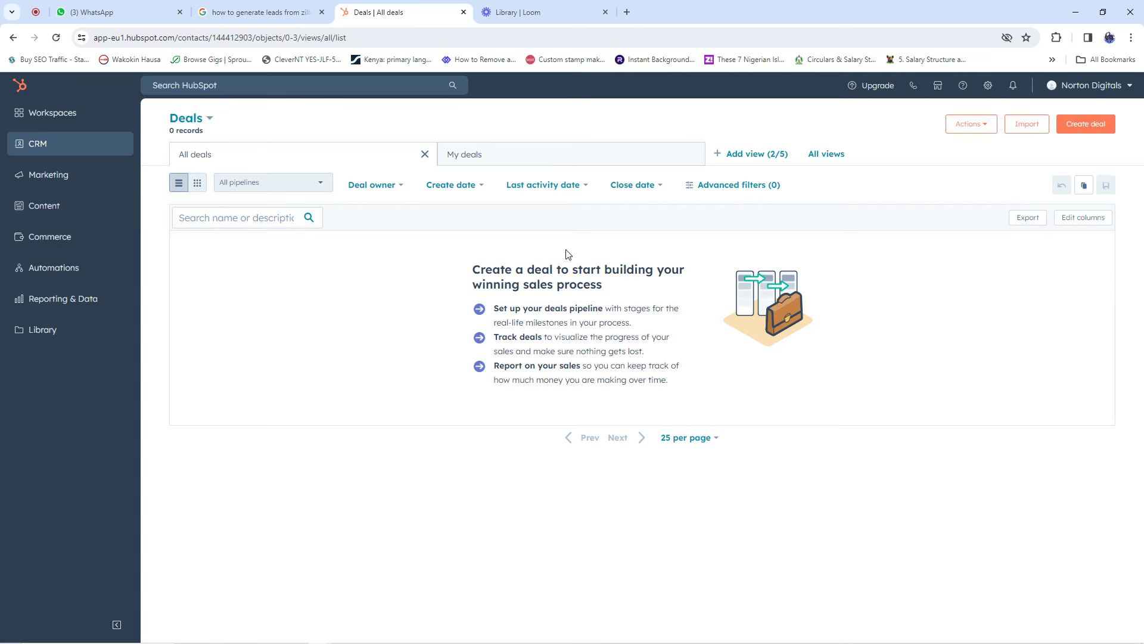
- Review the CRM's Tickets page and its Lists page, dismissing the tip about custom list properties
left_click(92, 153)
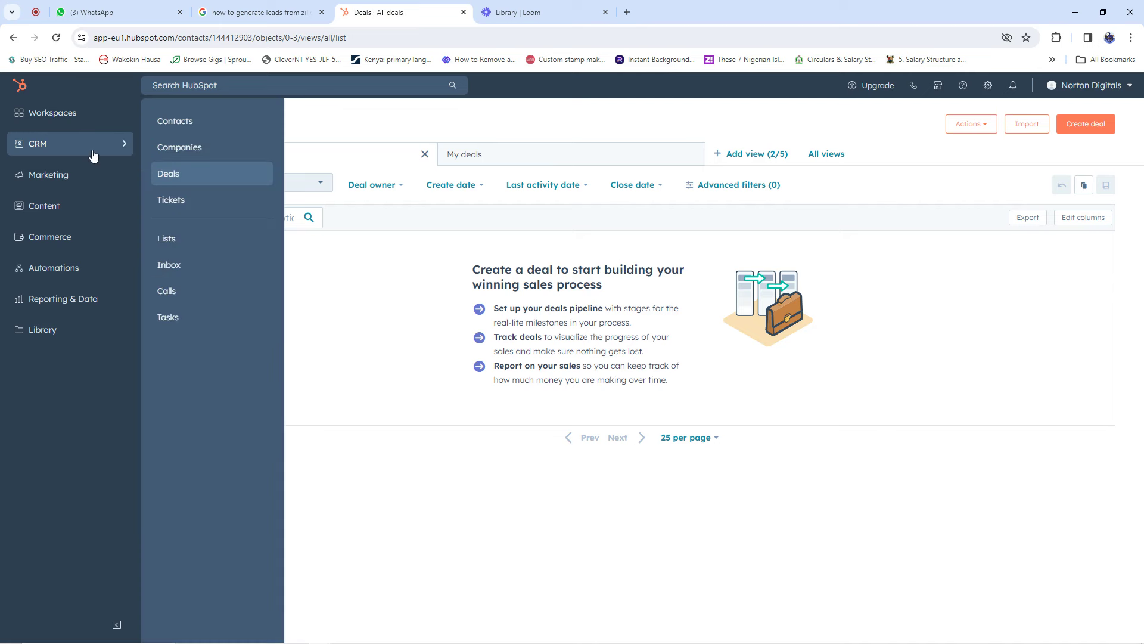
left_click(178, 203)
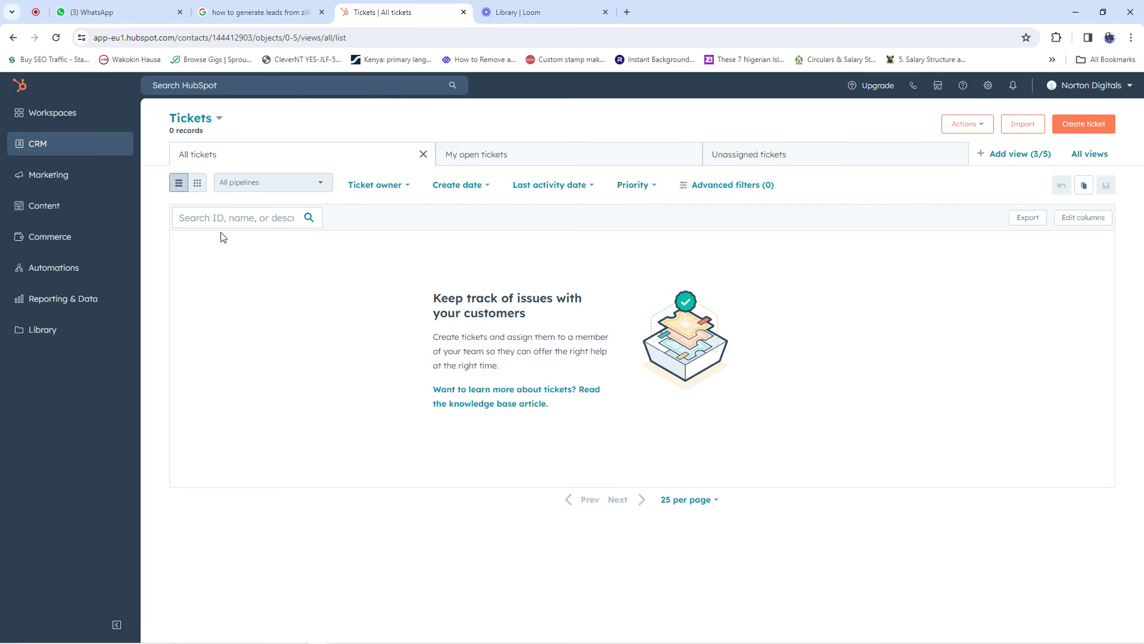
mouse_move(78, 141)
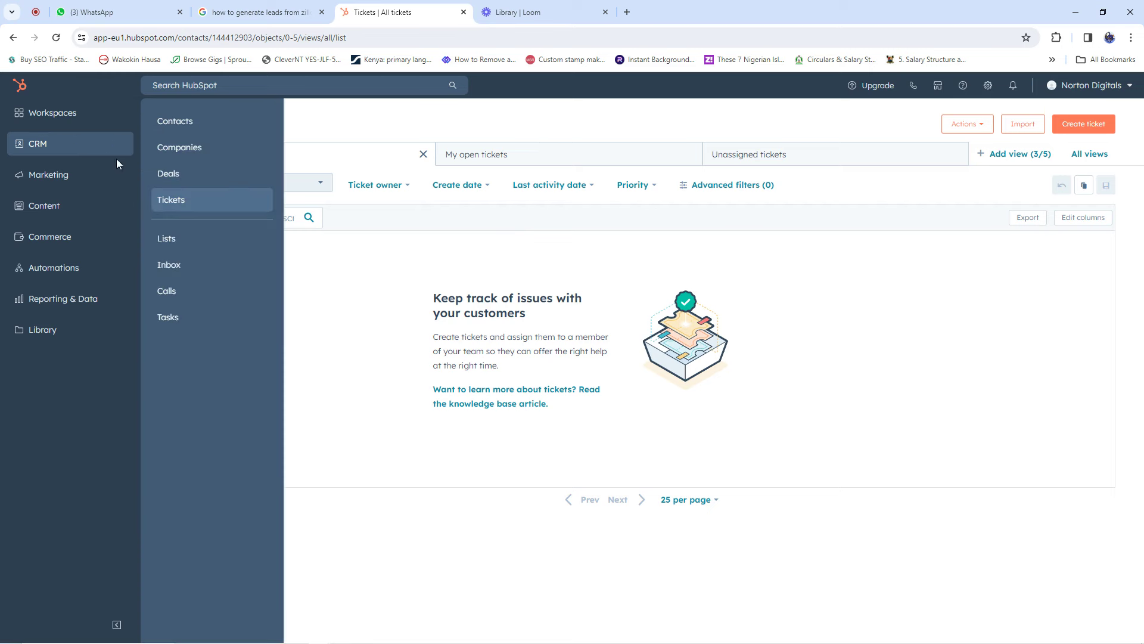
left_click(185, 247)
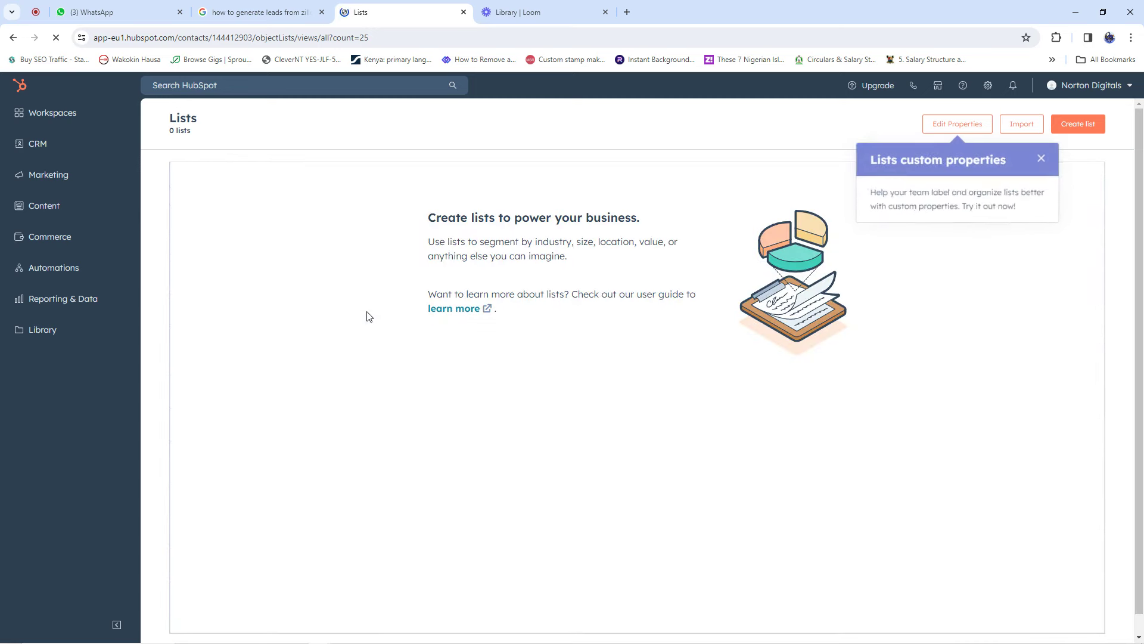
left_click(1043, 159)
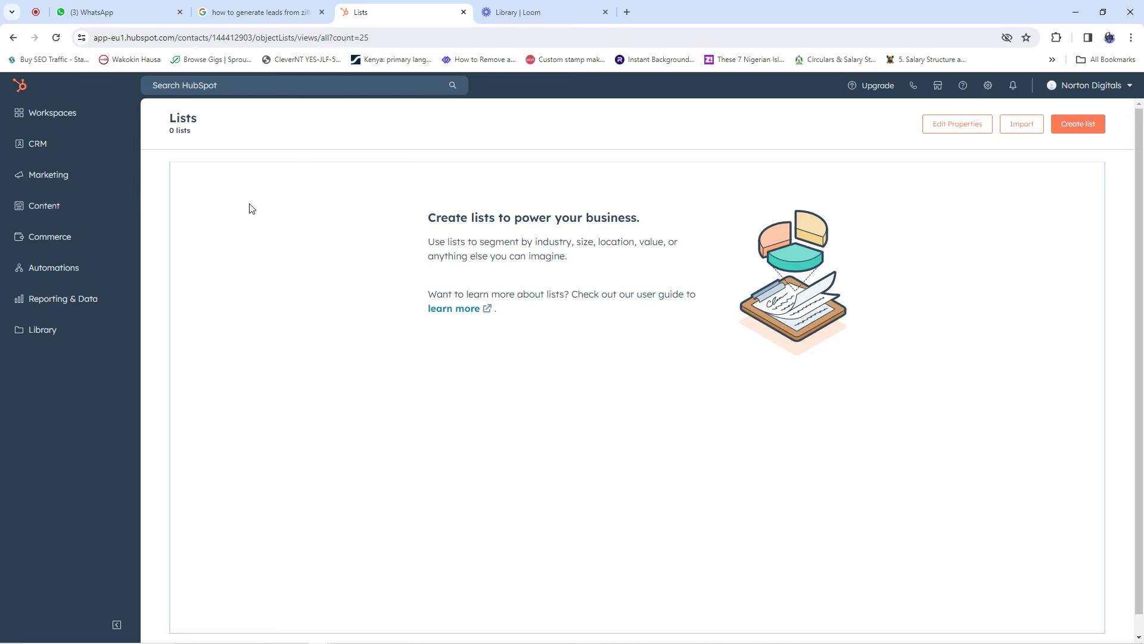
mouse_move(86, 151)
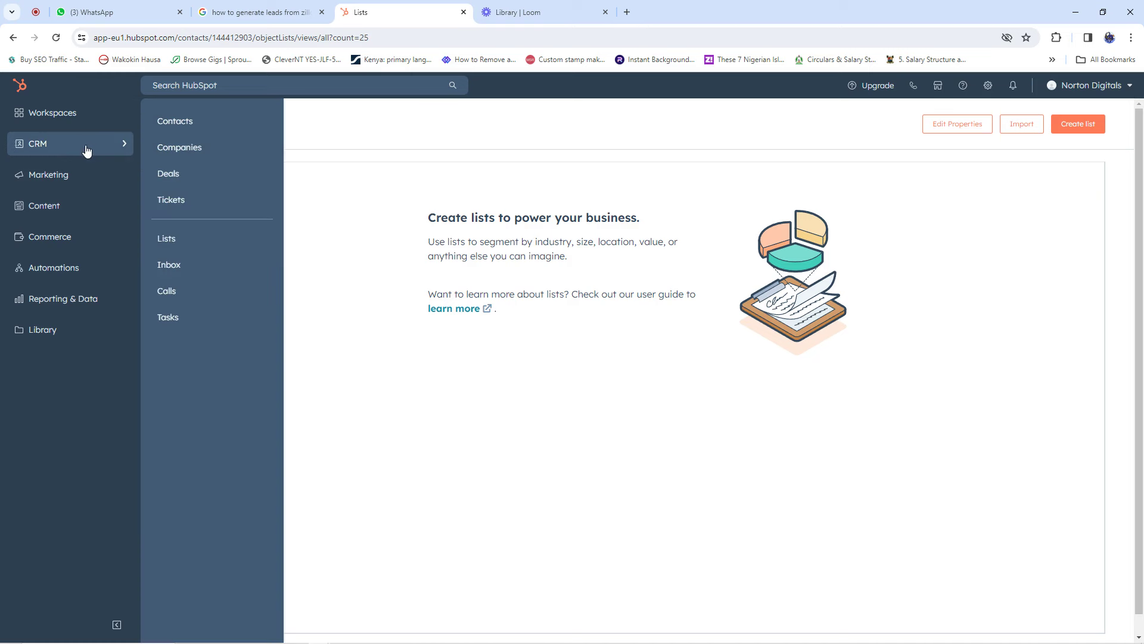
left_click(179, 268)
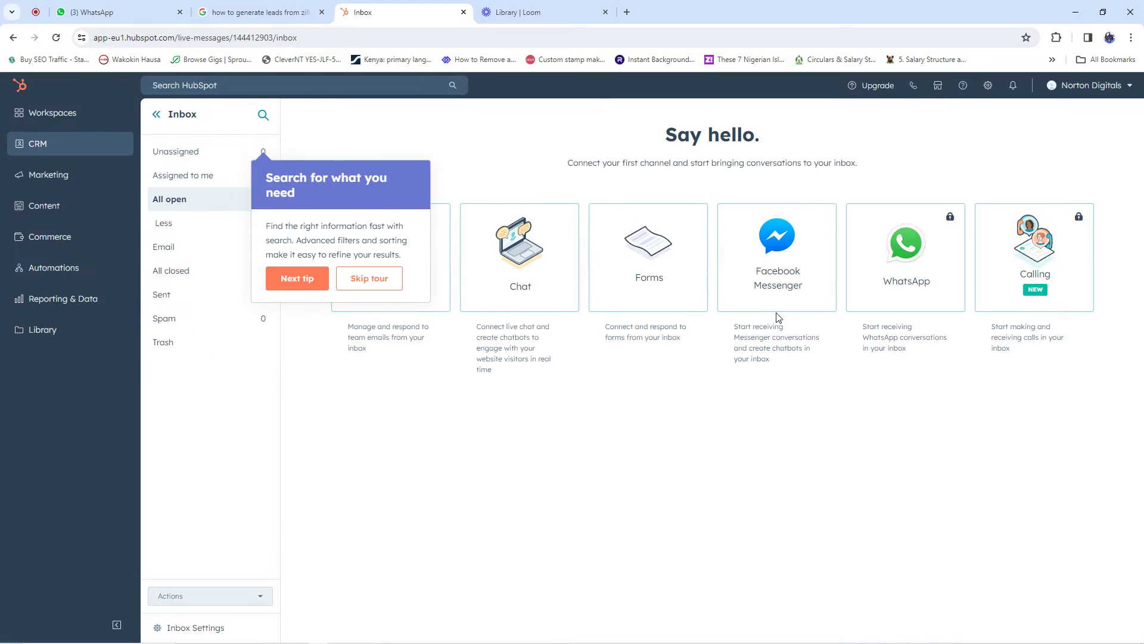
left_click(369, 279)
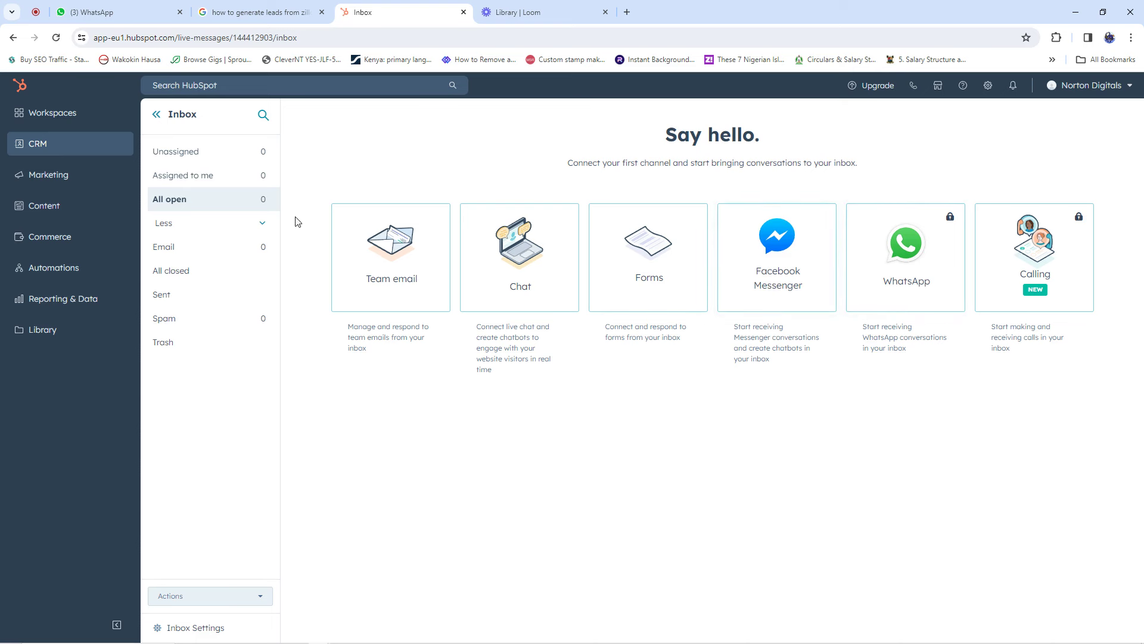
mouse_move(61, 146)
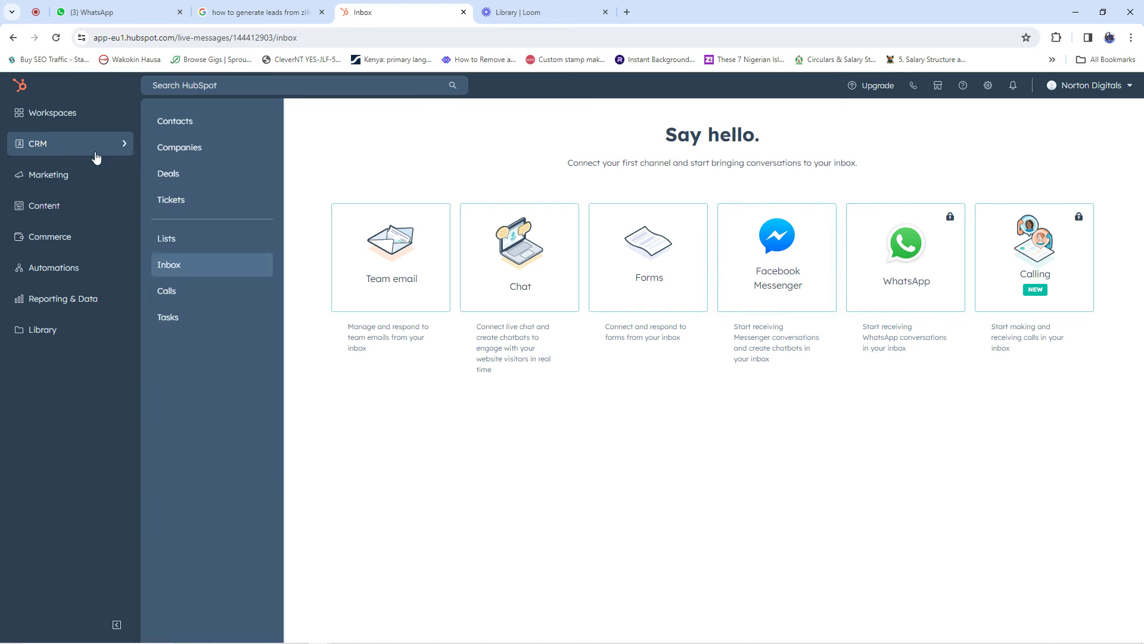
left_click(174, 291)
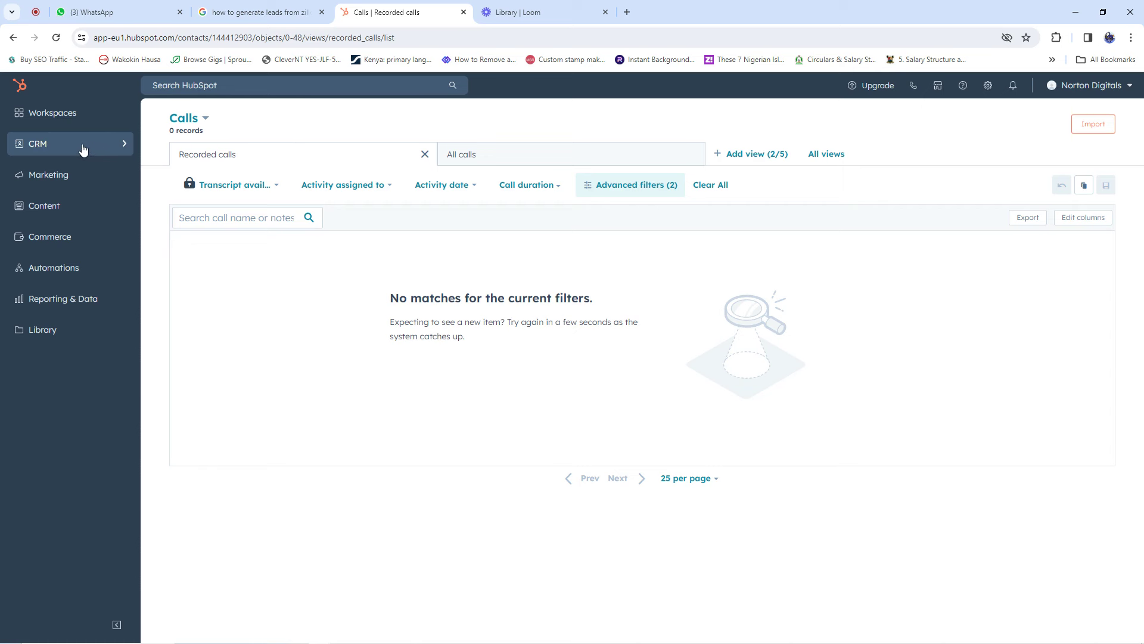
- Open the marketing Ads page and dismiss the Enhanced Conversions and AI assistant announcements
left_click(52, 179)
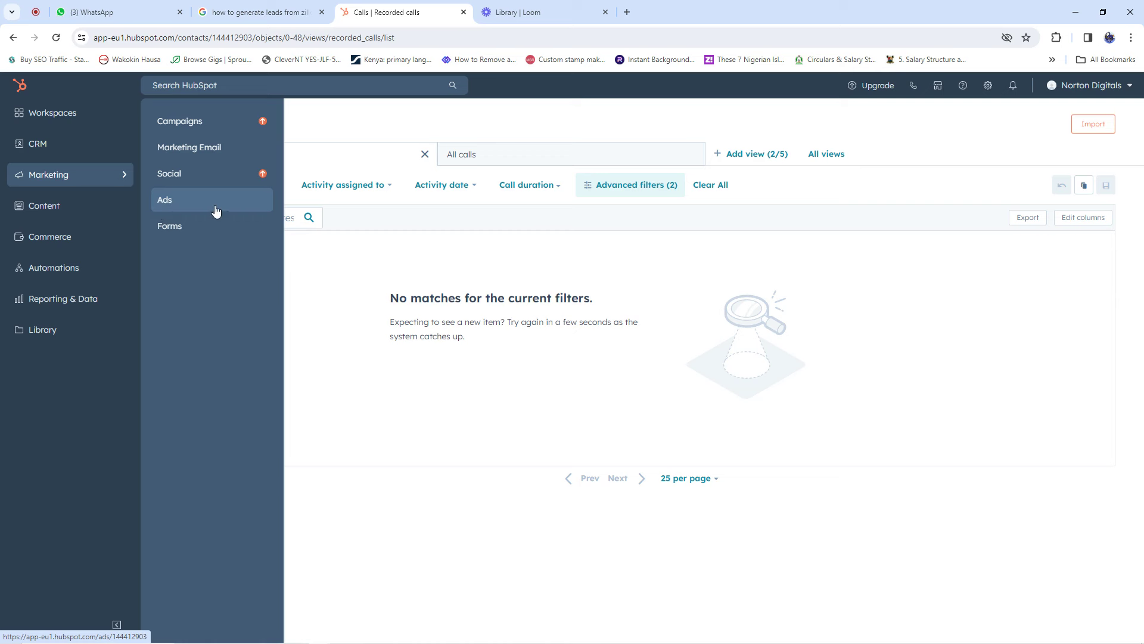
left_click(179, 204)
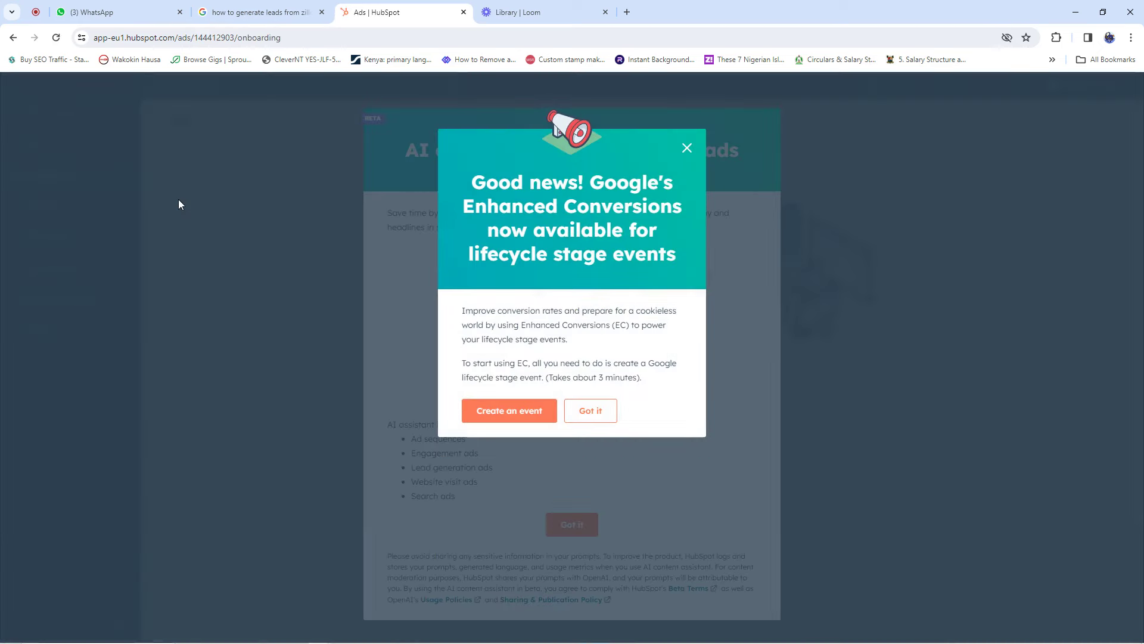
left_click(687, 149)
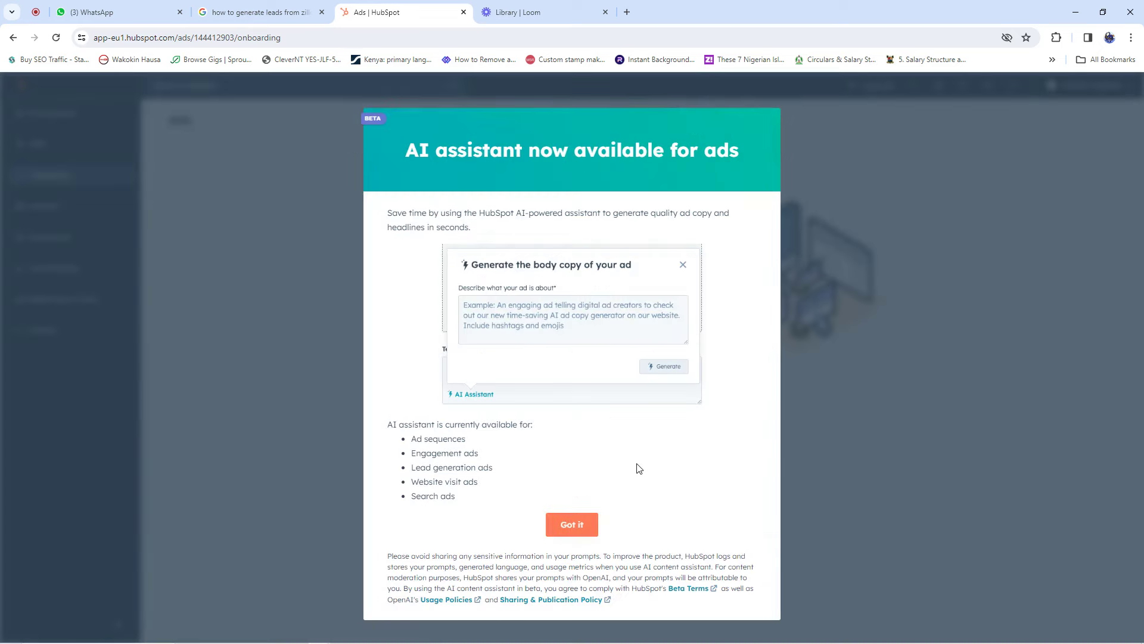
left_click(582, 526)
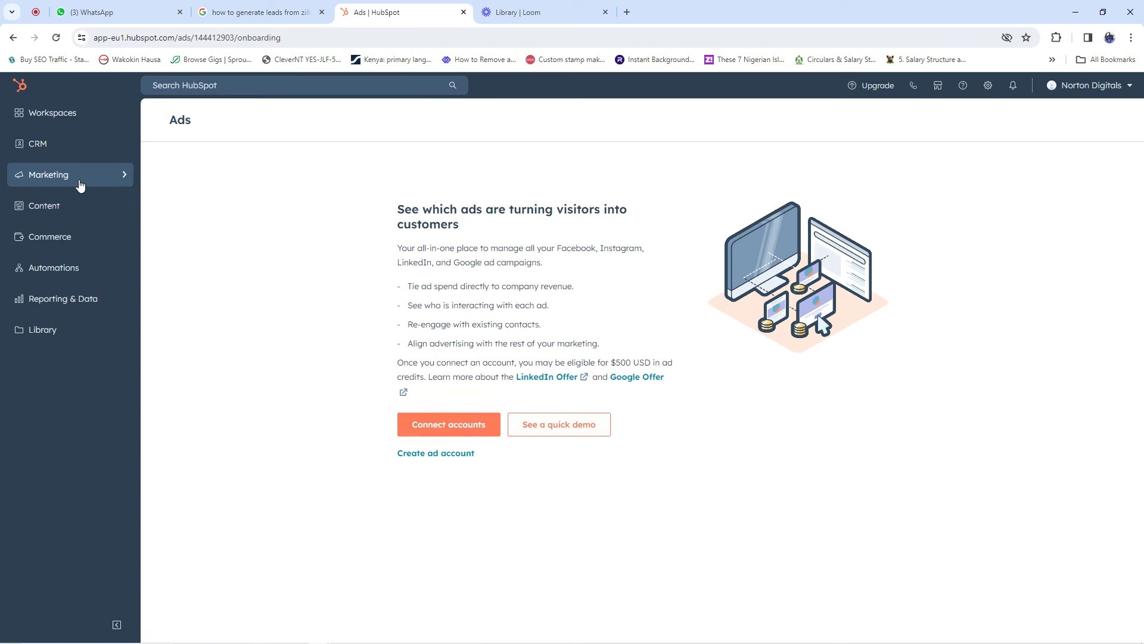
- Open the marketing Forms page, view the form types available for a self-made form, and return to all forms
mouse_move(78, 179)
left_click(183, 232)
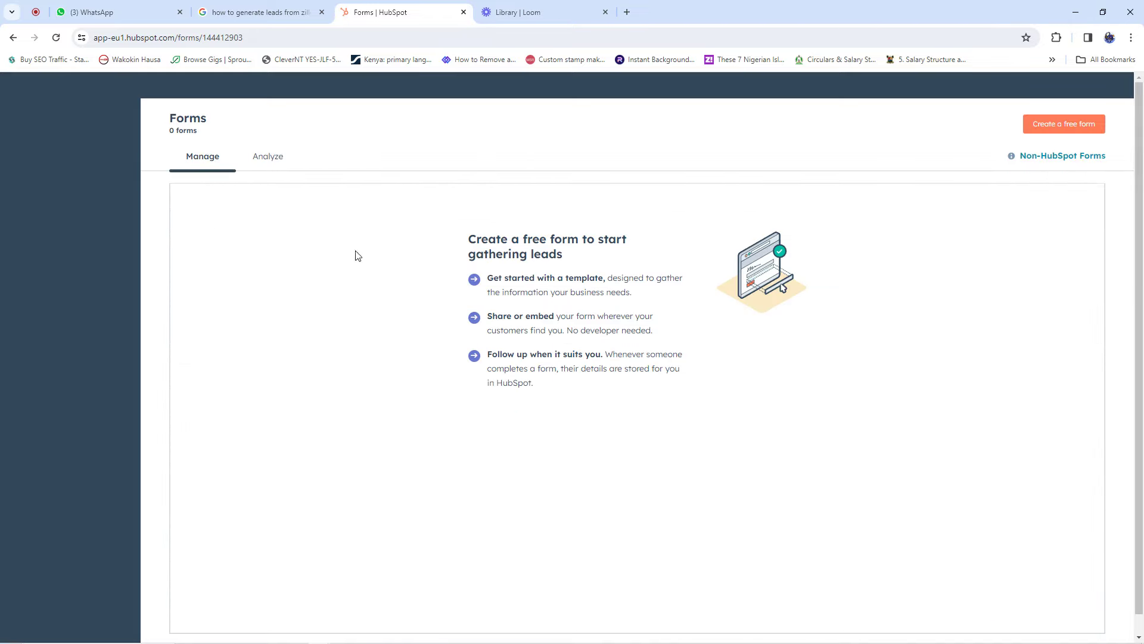
left_click(1088, 158)
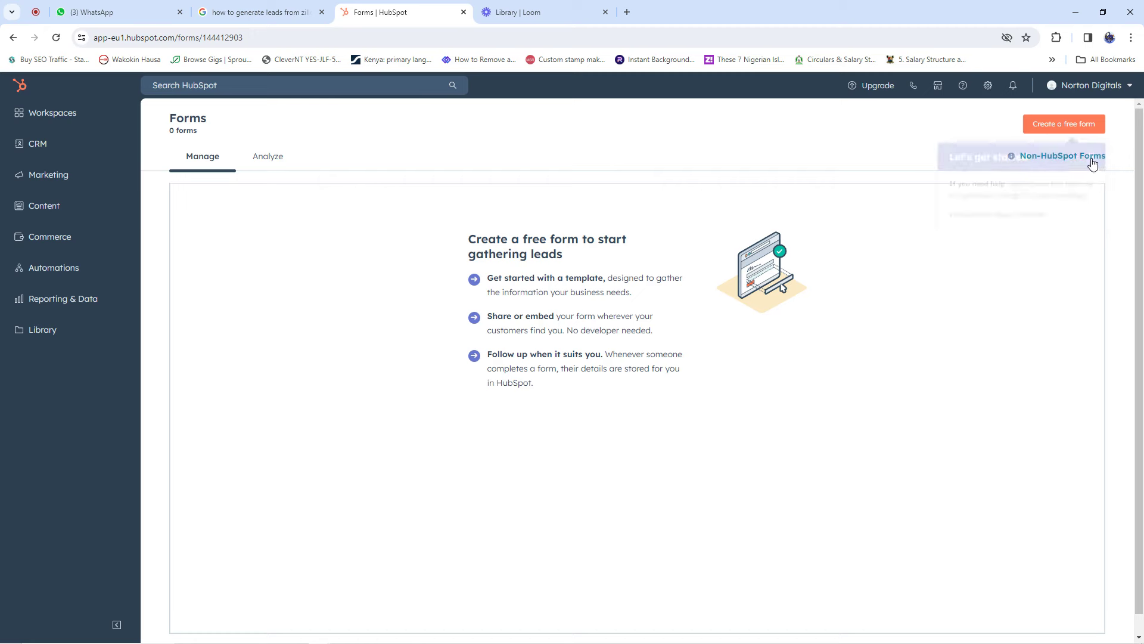
left_click(1074, 127)
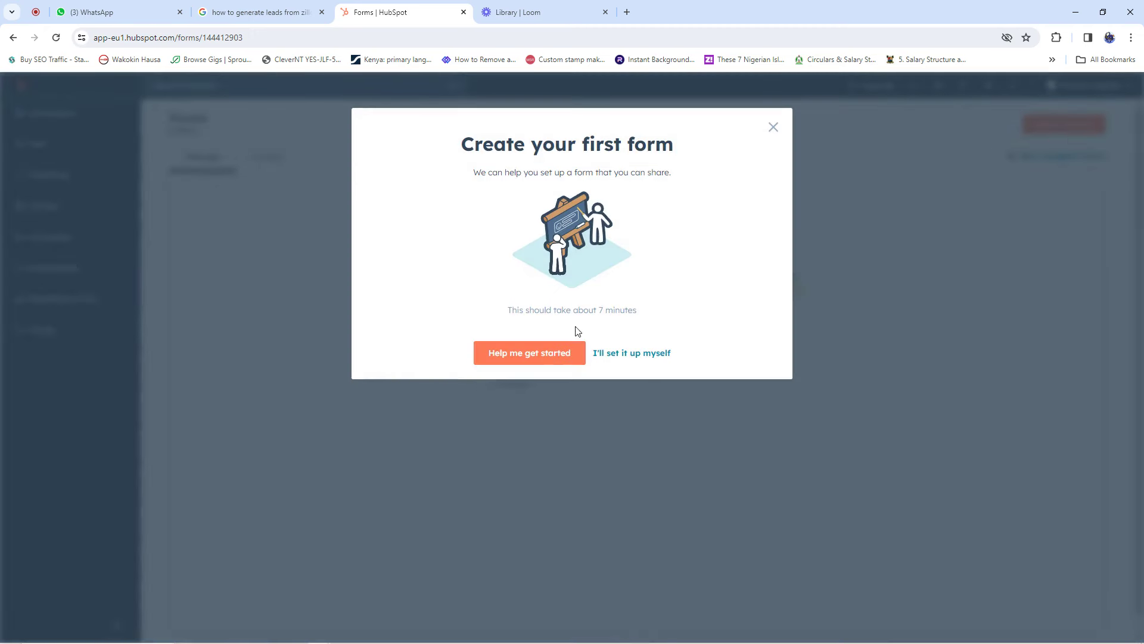
left_click(627, 355)
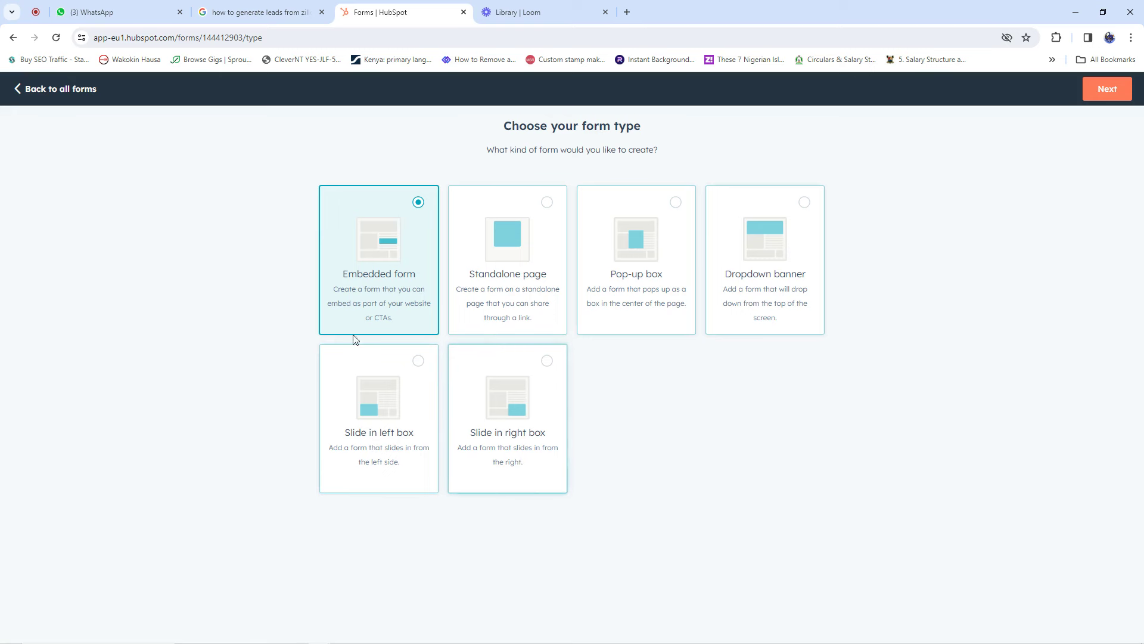
left_click(17, 89)
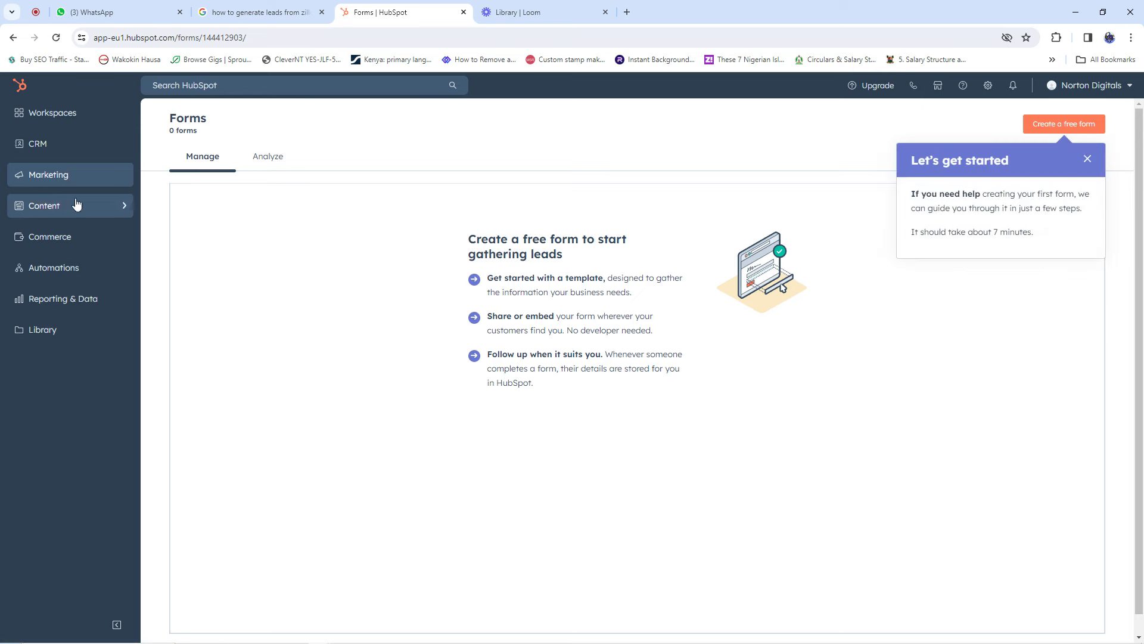
- Examine the features offered under Content, Commerce and Automations, dismissing the tip about creating a first form
left_click(55, 214)
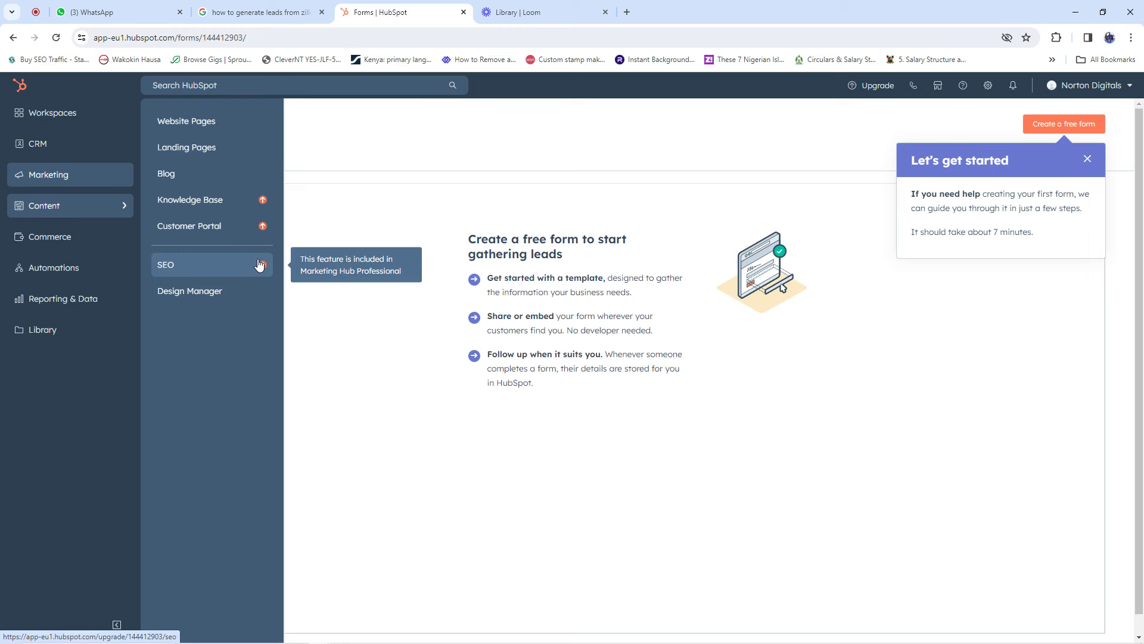
mouse_move(57, 237)
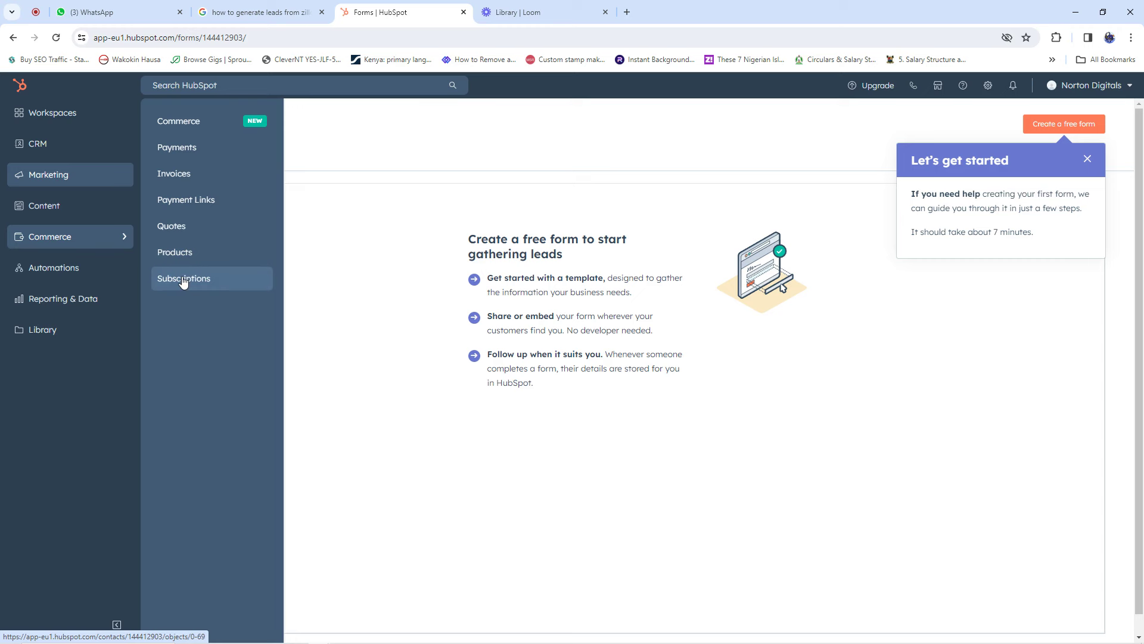
left_click(79, 269)
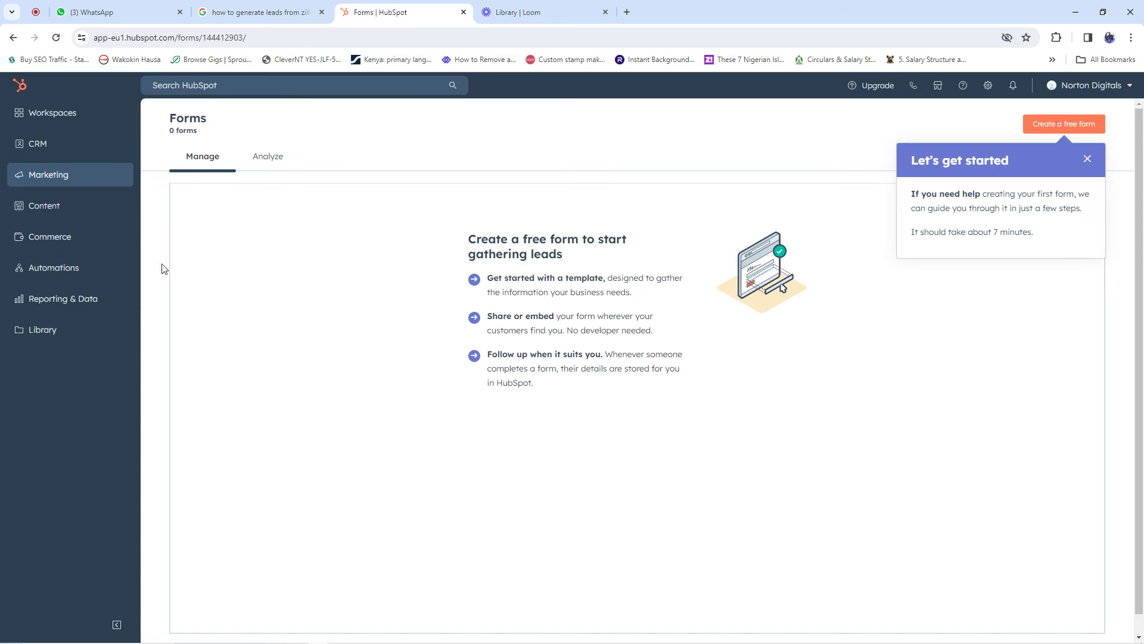
left_click(1085, 164)
left_click(52, 266)
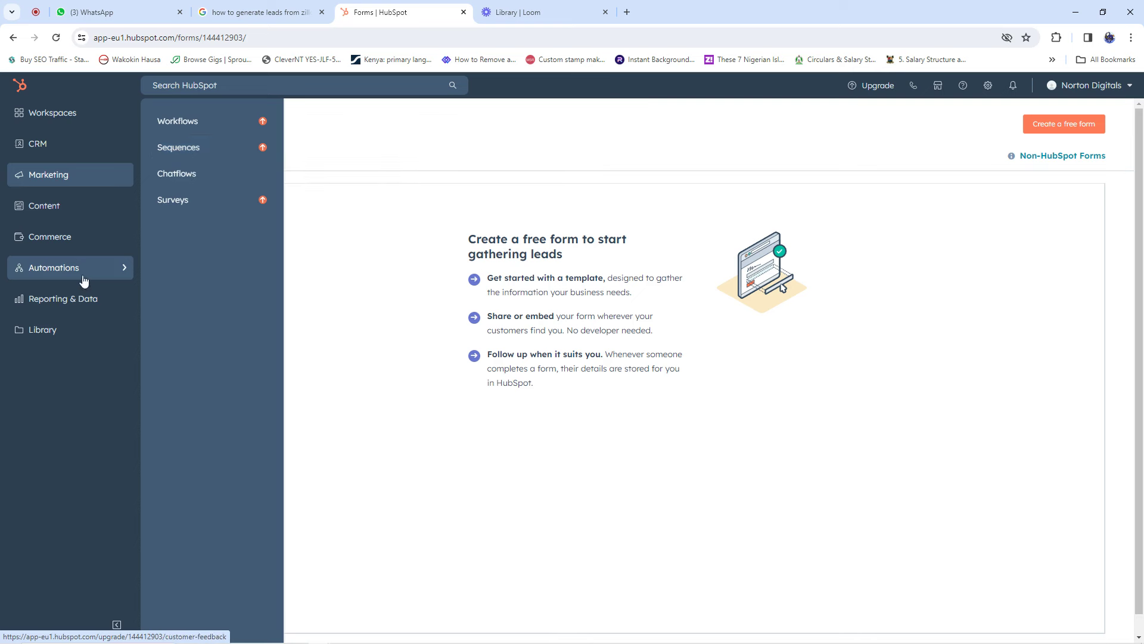
- Open the Reports page under Reporting & Data and look at the resources offered in the Library
mouse_move(50, 303)
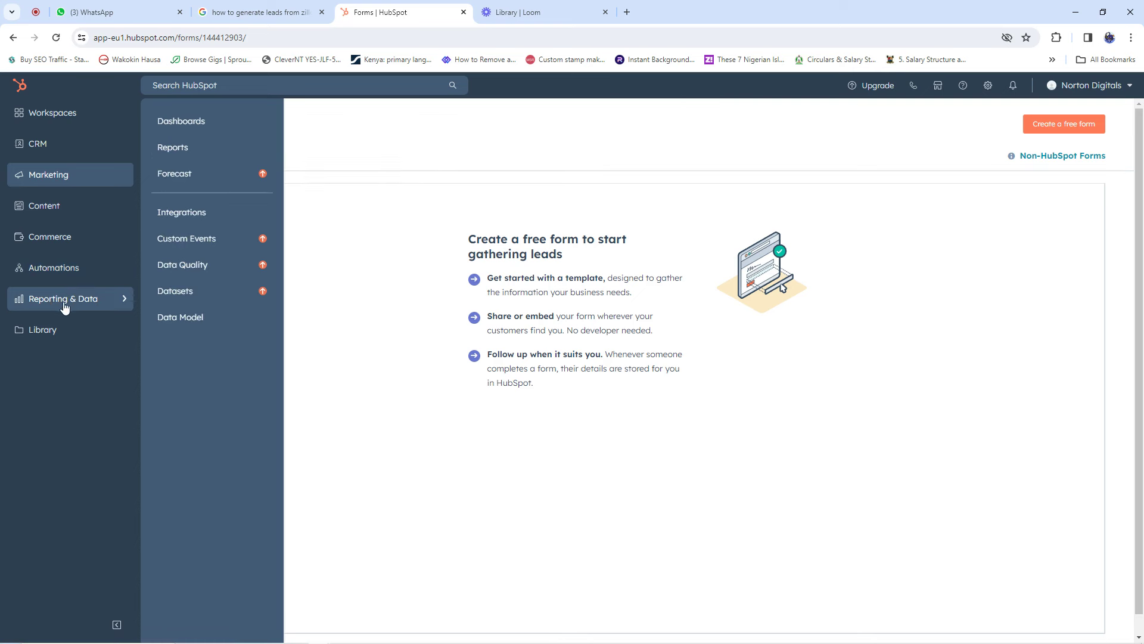
left_click(180, 153)
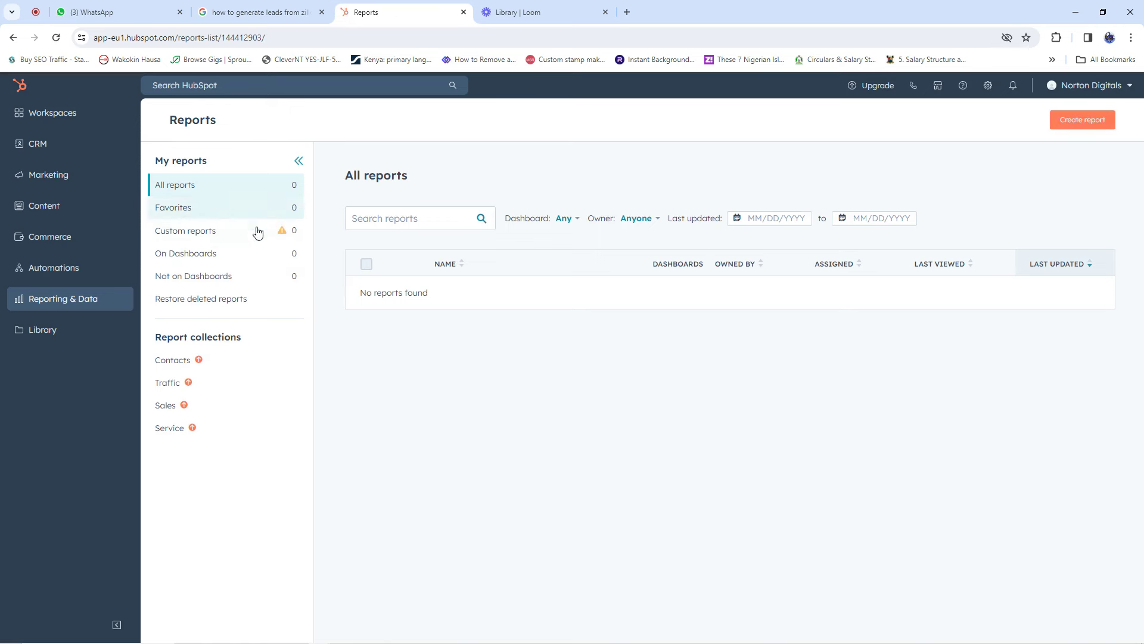
left_click(38, 333)
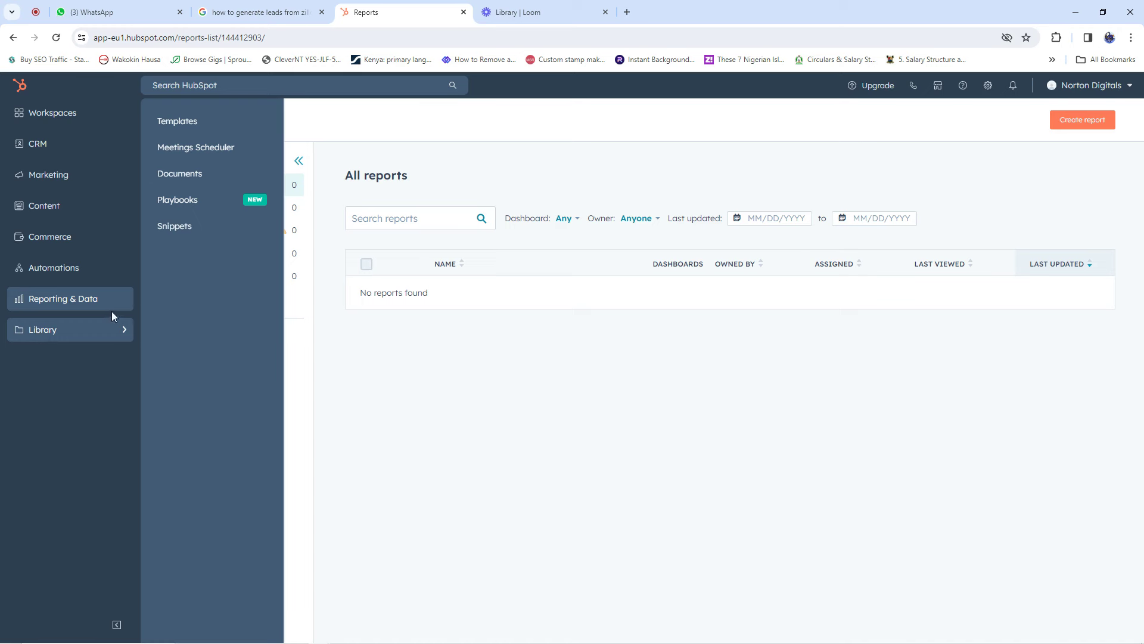